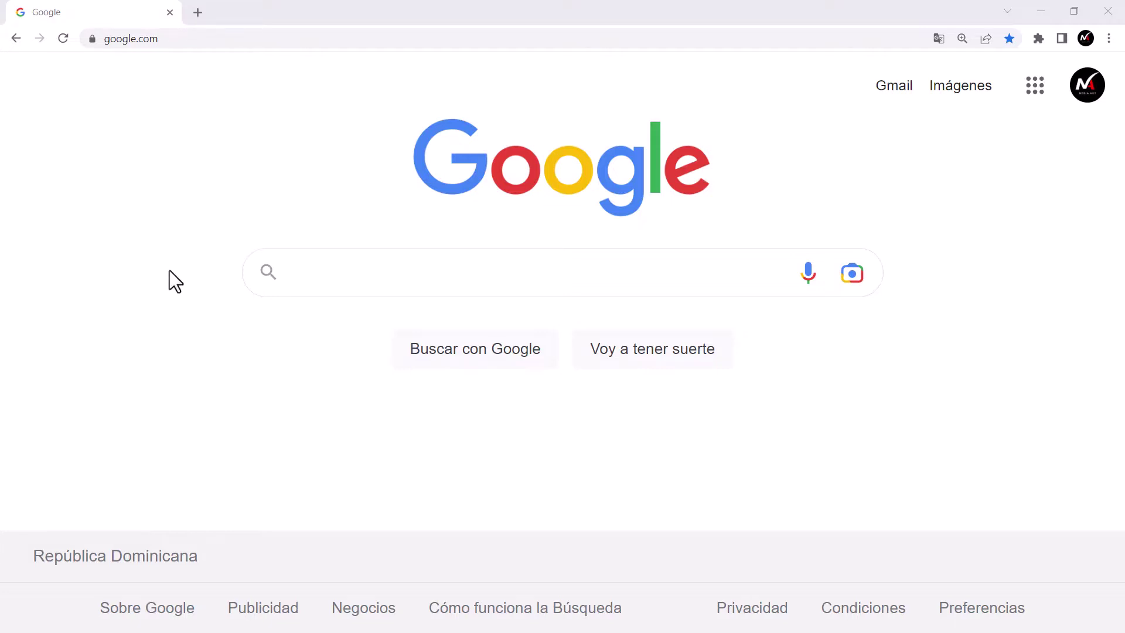
# Search Google for 'durable' and open the durable.co result.
pyautogui.click(324, 271)
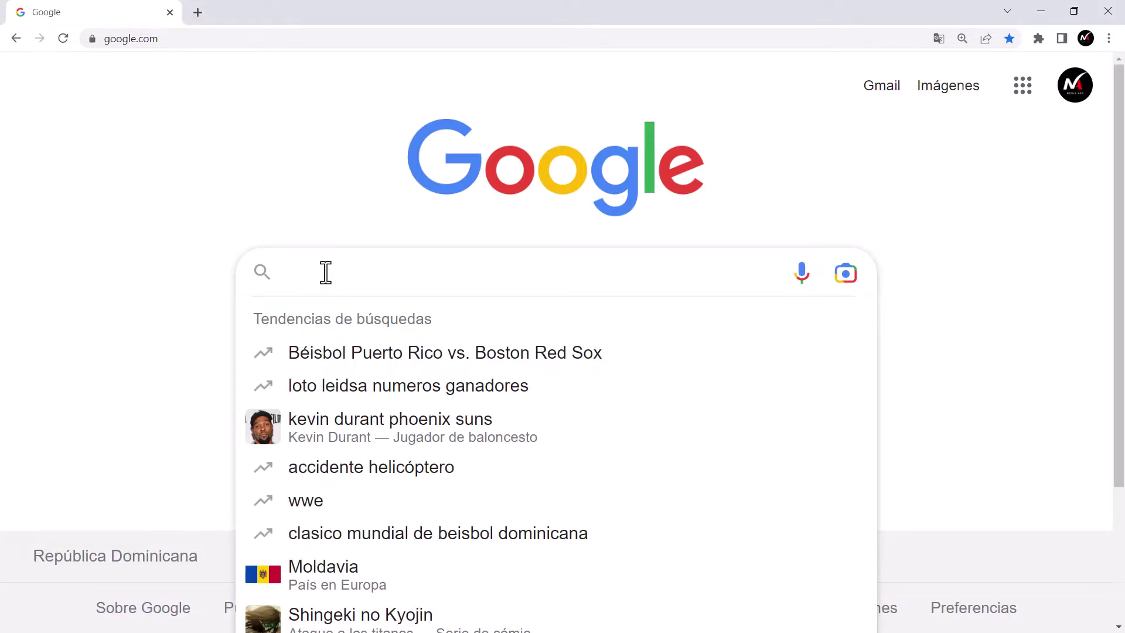
pyautogui.write('dur')
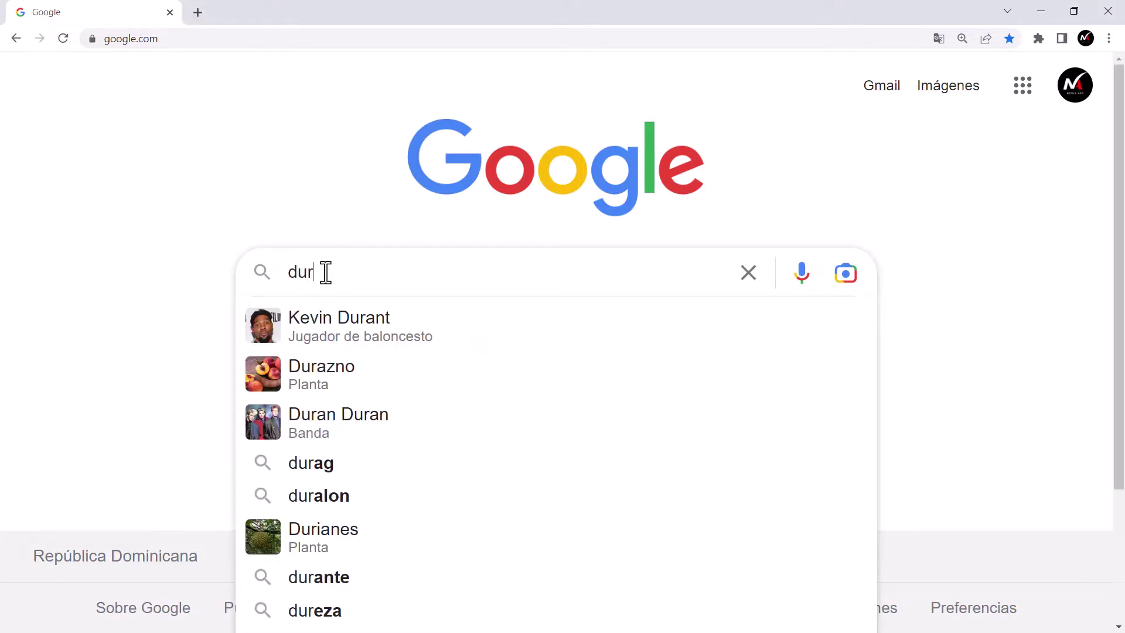
pyautogui.write('able')
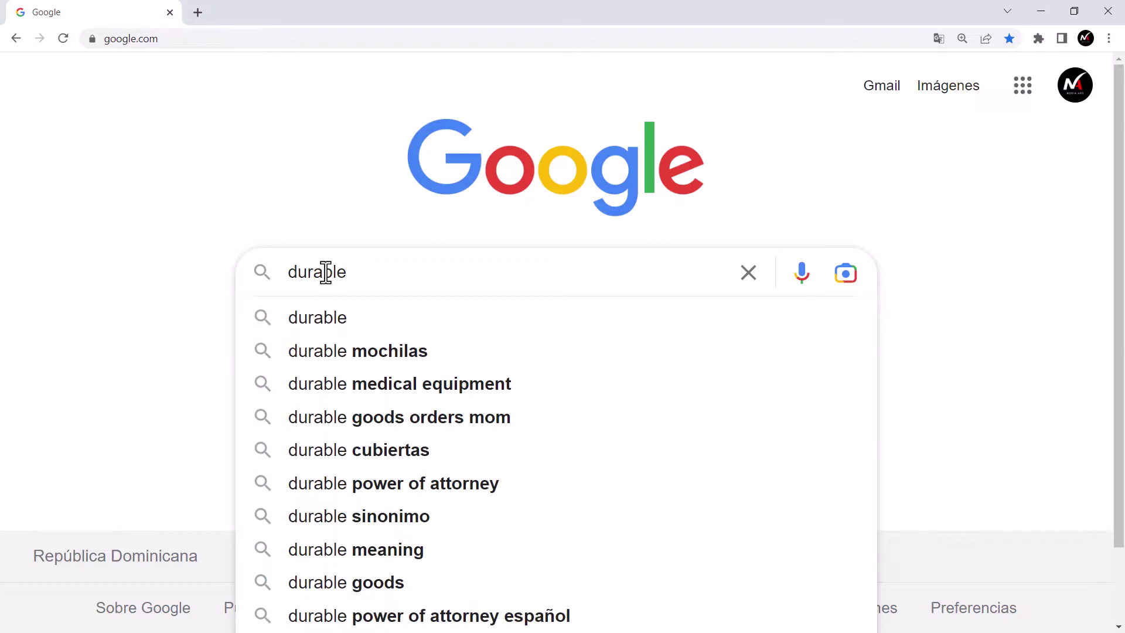
pyautogui.press('Return')
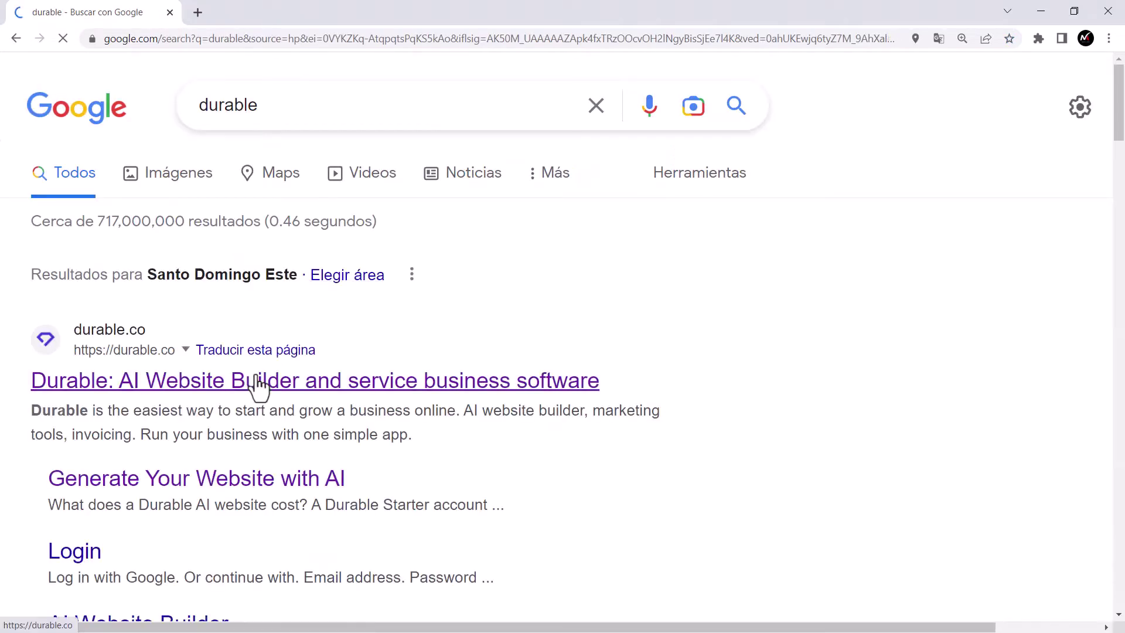
pyautogui.click(258, 387)
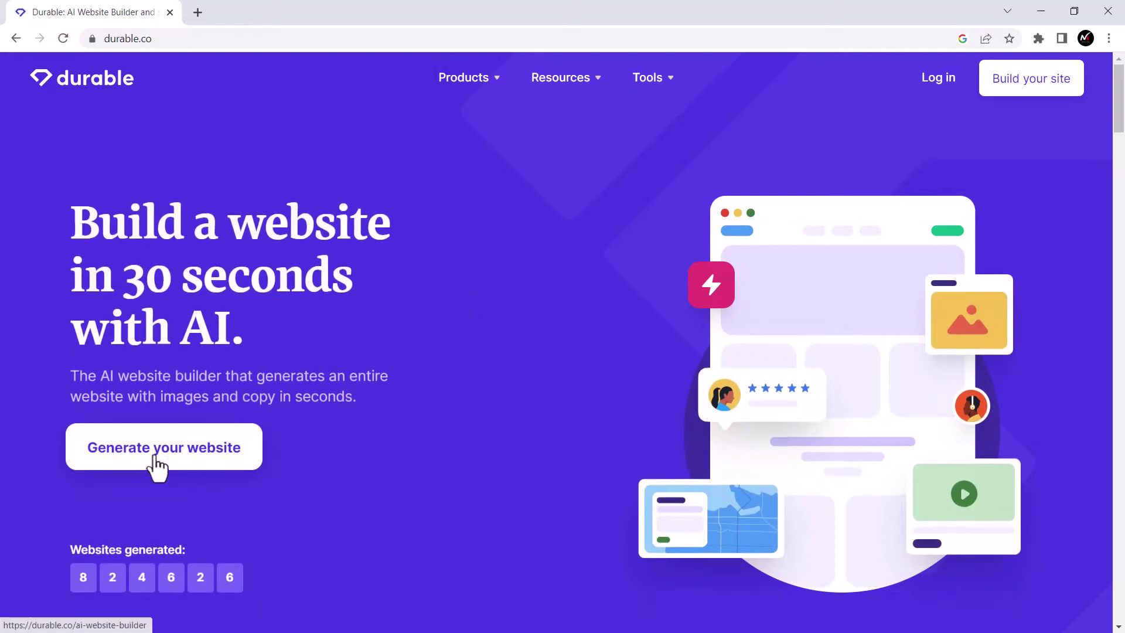
# Choose 'Generate your website' on the Durable homepage.
pyautogui.click(206, 459)
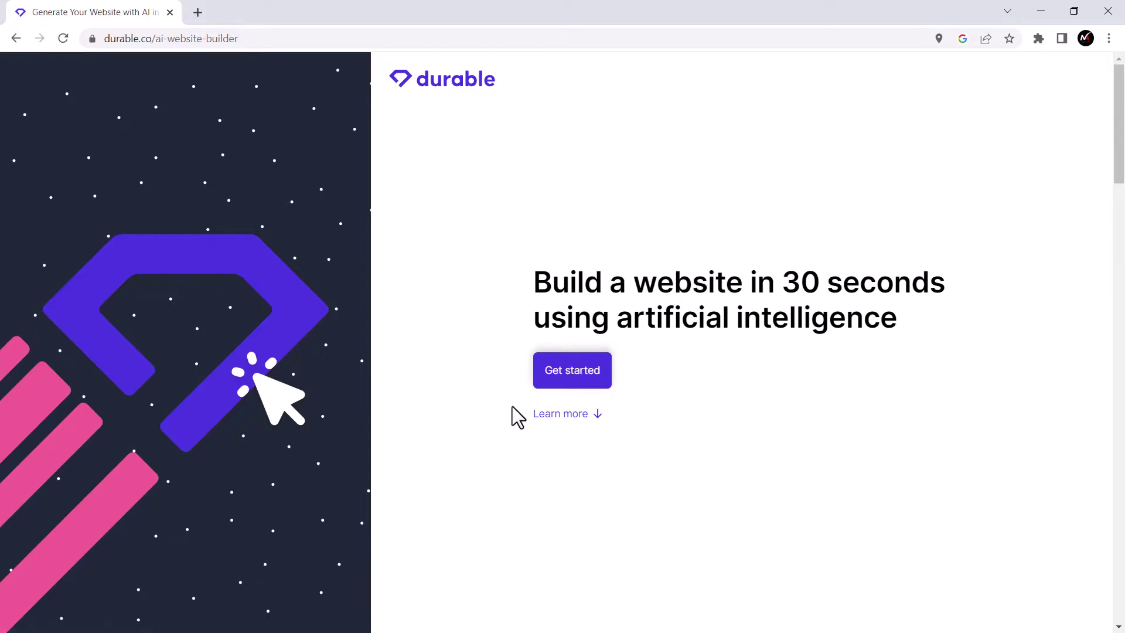
# Start the AI setup and enter Video Production as the business type, located in Santo Domingo Este.
pyautogui.click(576, 380)
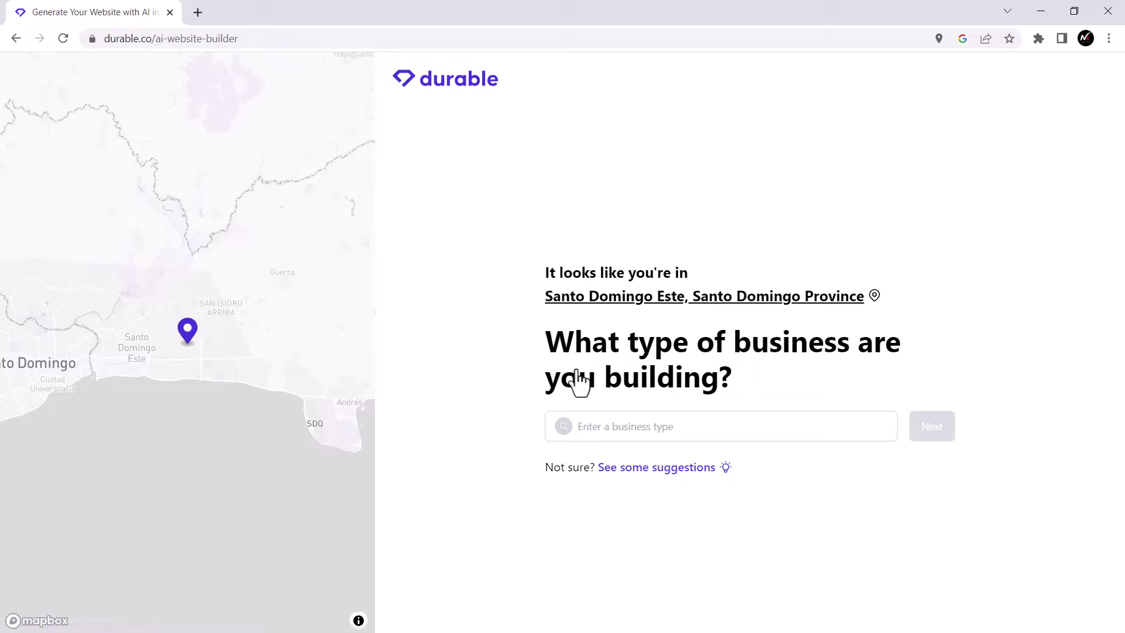
pyautogui.click(622, 430)
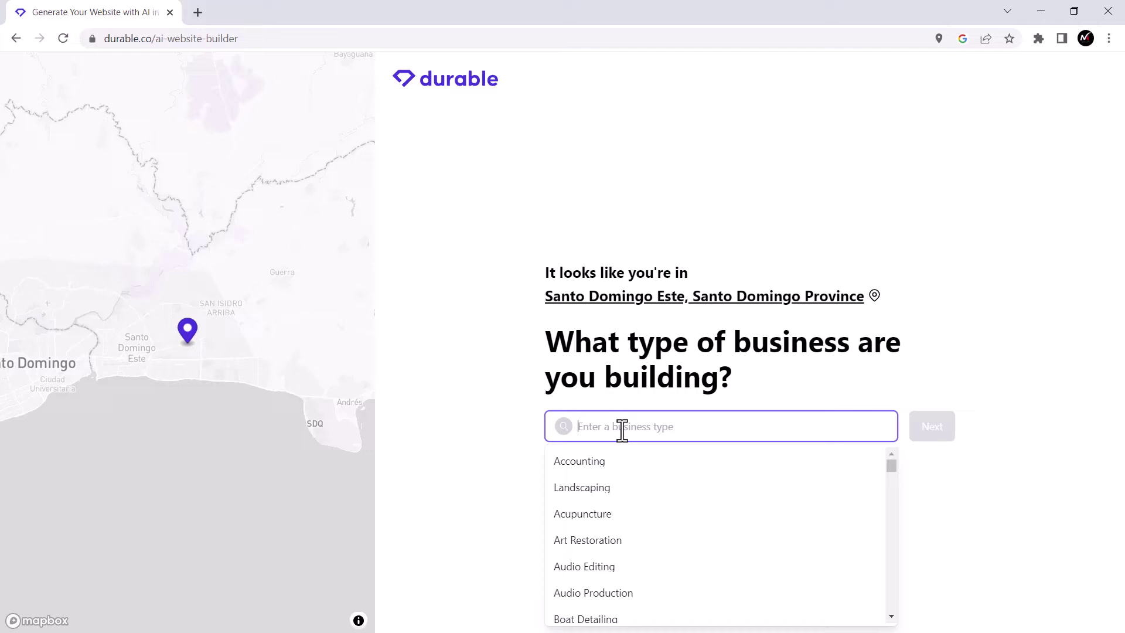
pyautogui.write('vi')
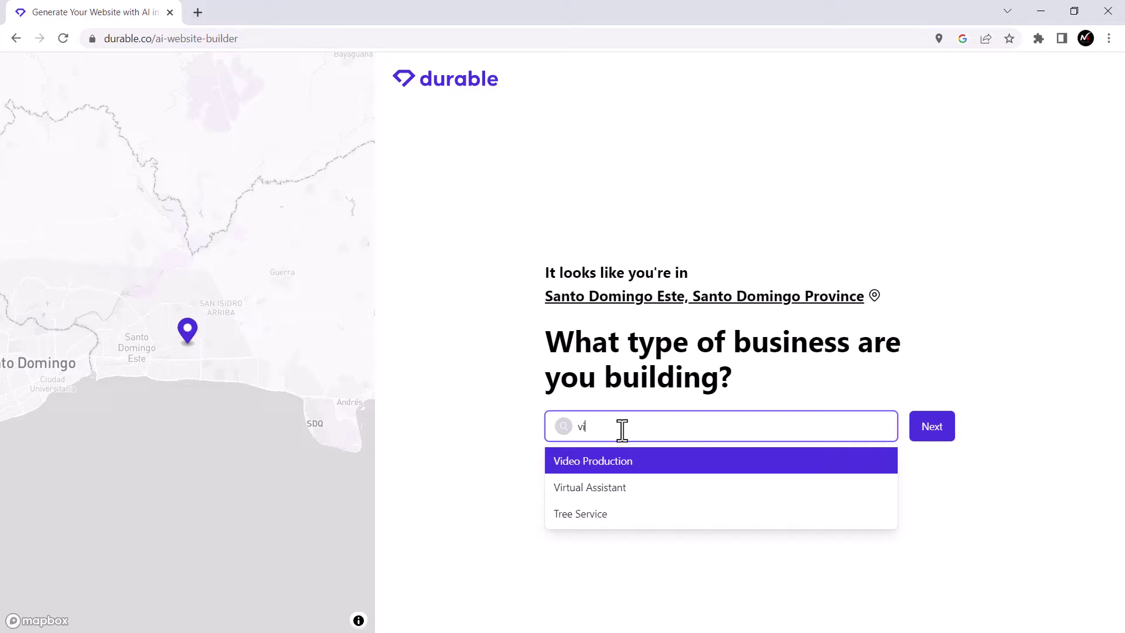
pyautogui.click(627, 472)
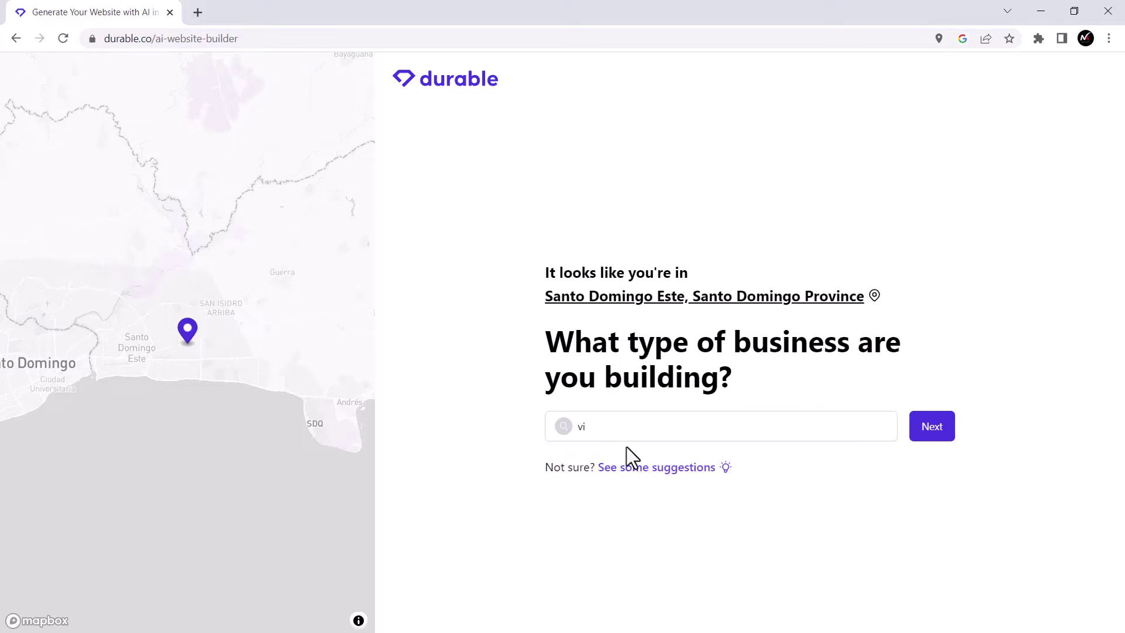
pyautogui.click(629, 425)
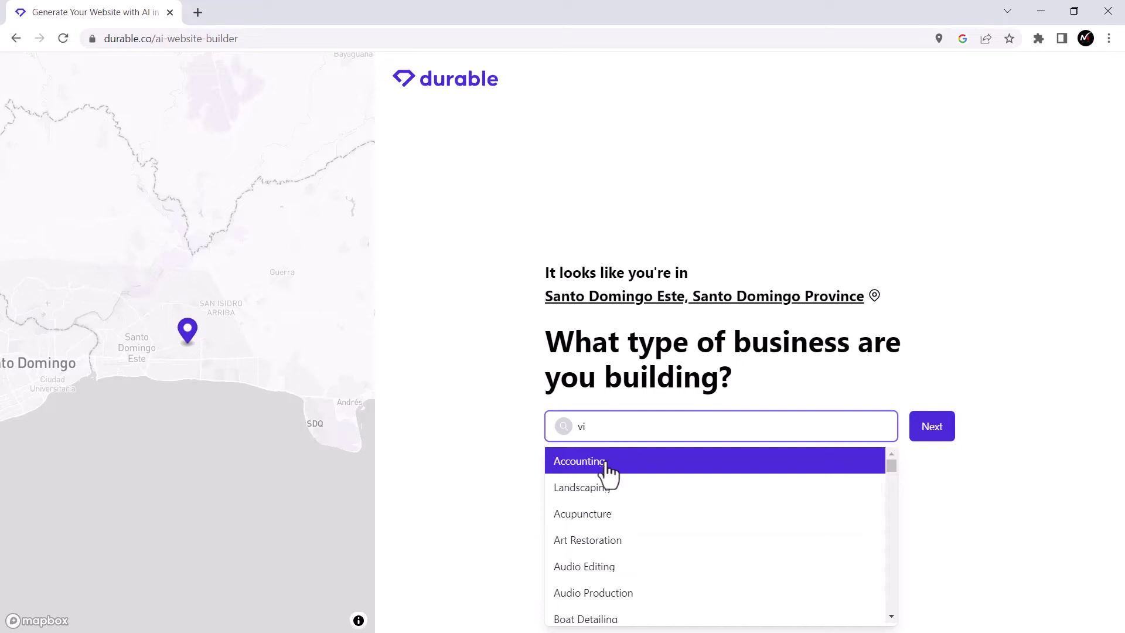
pyautogui.write('d')
pyautogui.click(609, 462)
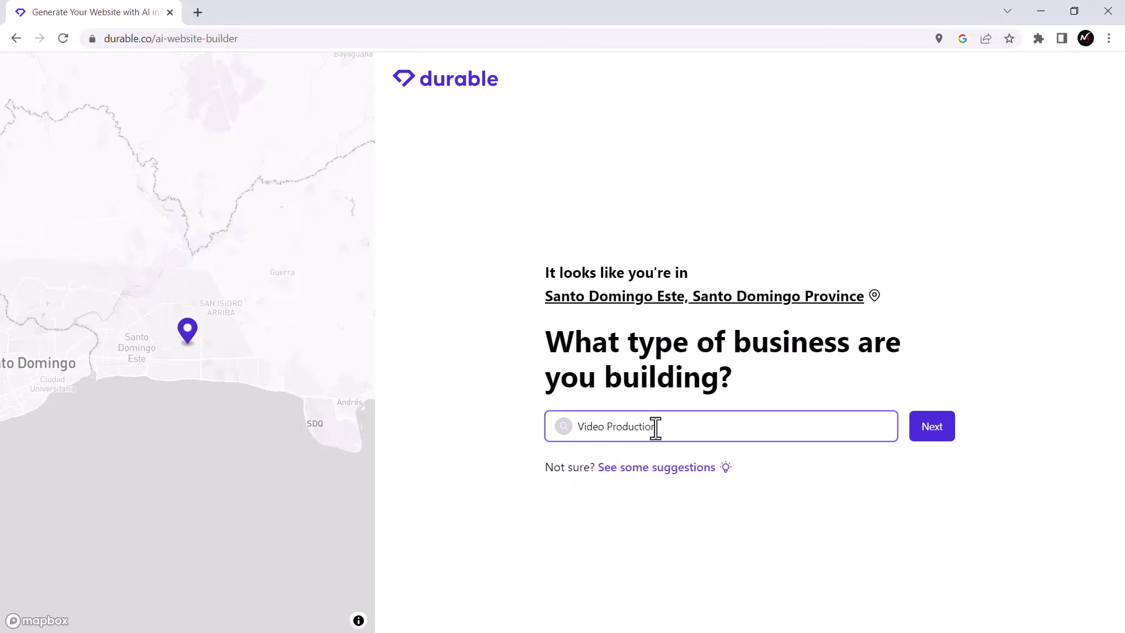
pyautogui.click(682, 427)
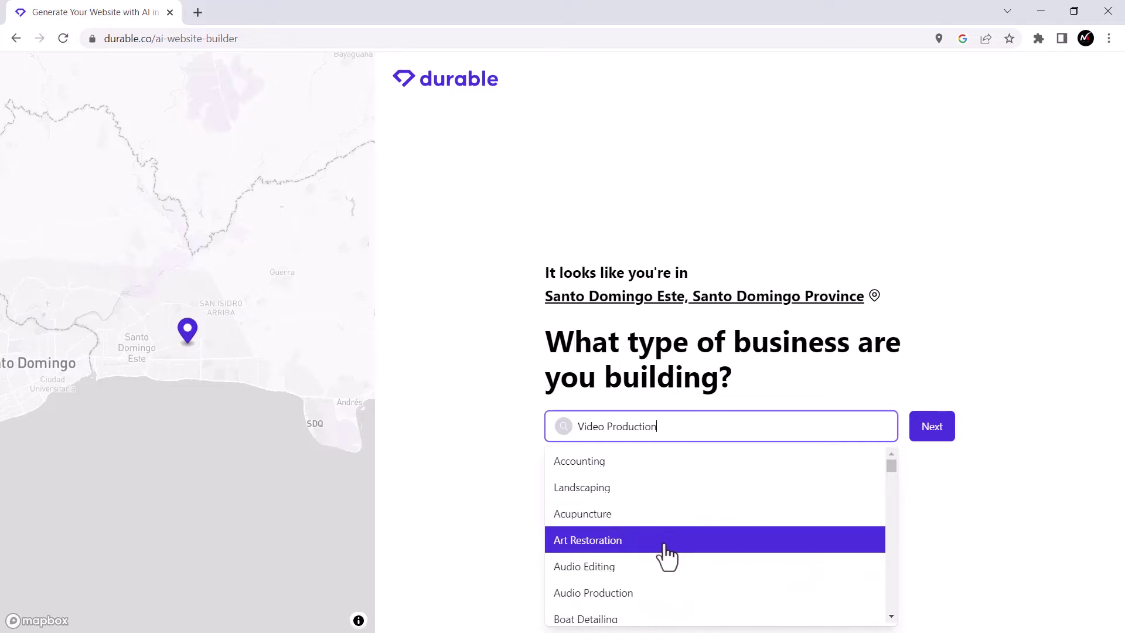
pyautogui.scroll(-1, 666, 555)
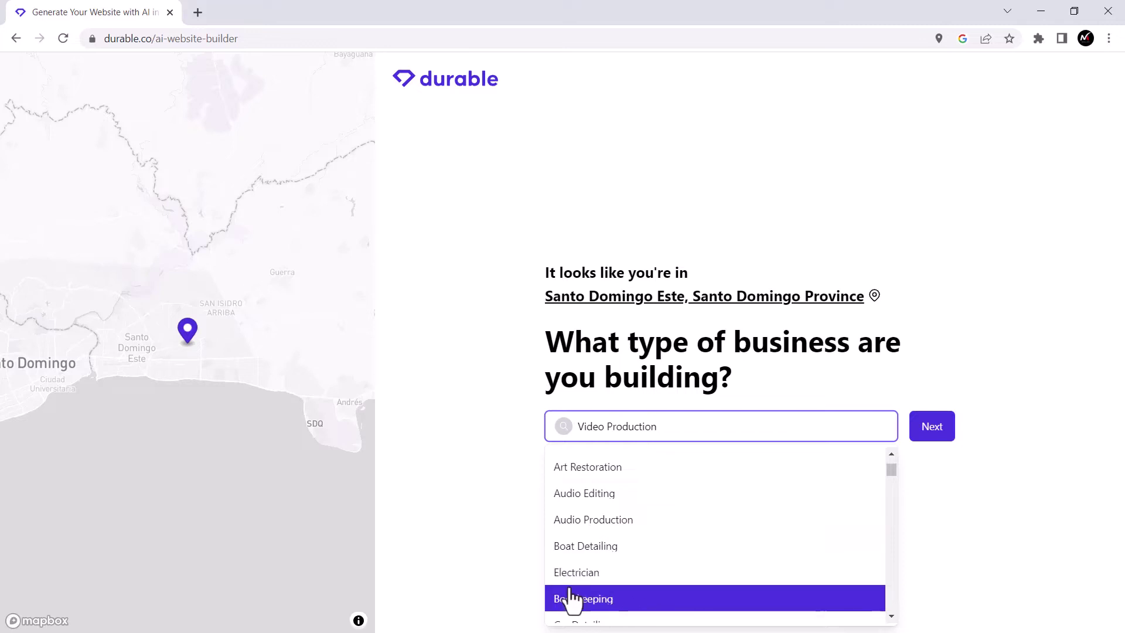
pyautogui.click(515, 513)
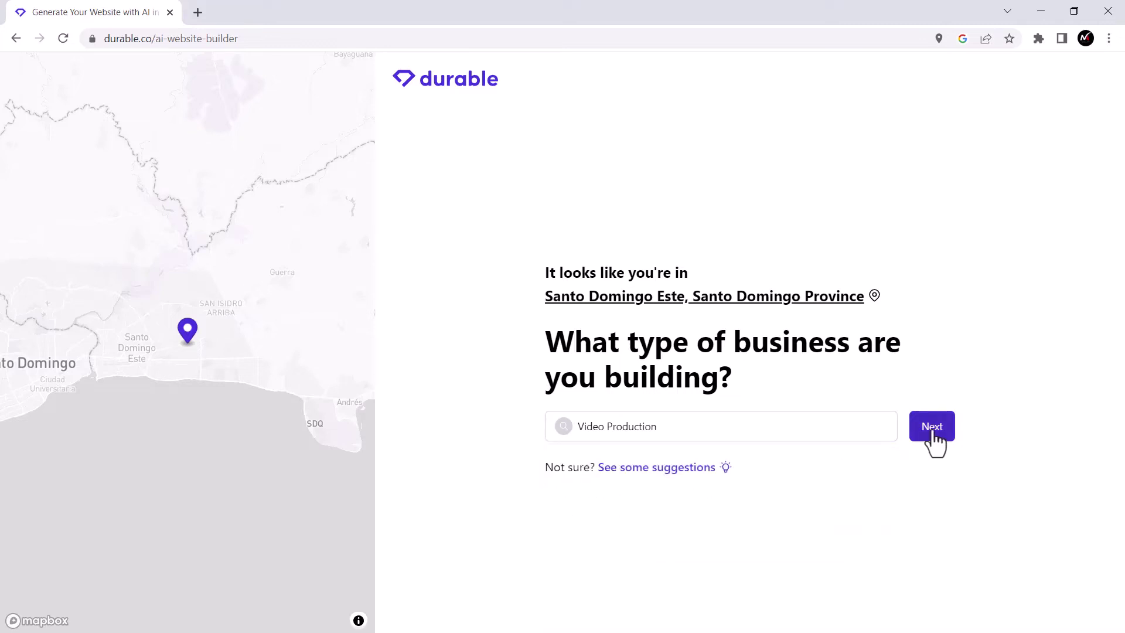
# Enter 'EVS Film' as the business name and start generating the website.
pyautogui.click(932, 426)
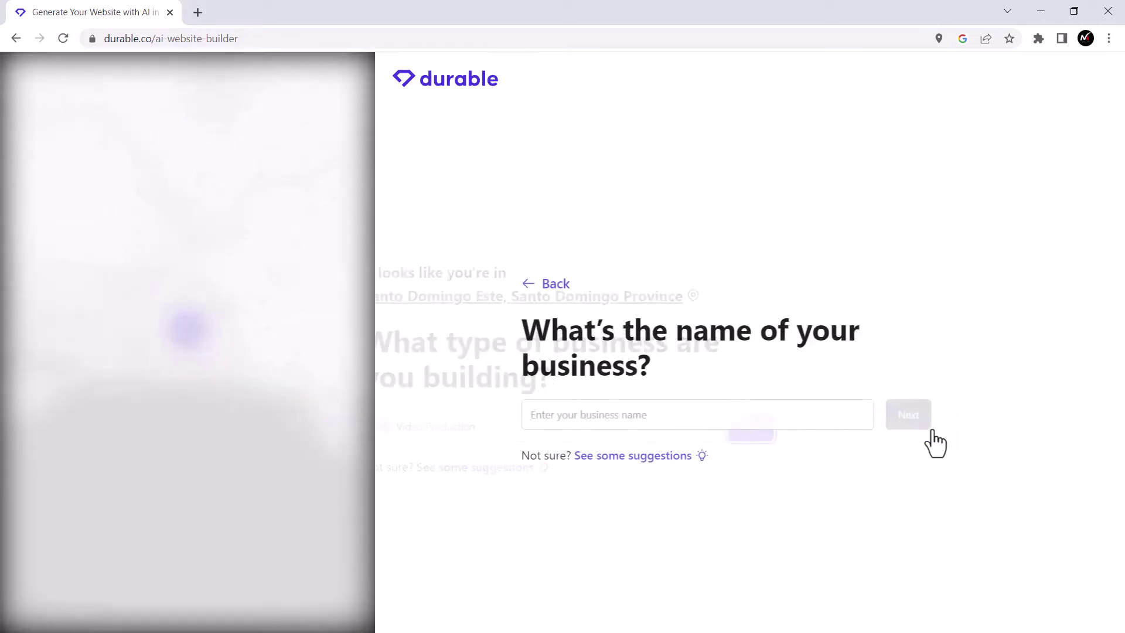
pyautogui.click(797, 416)
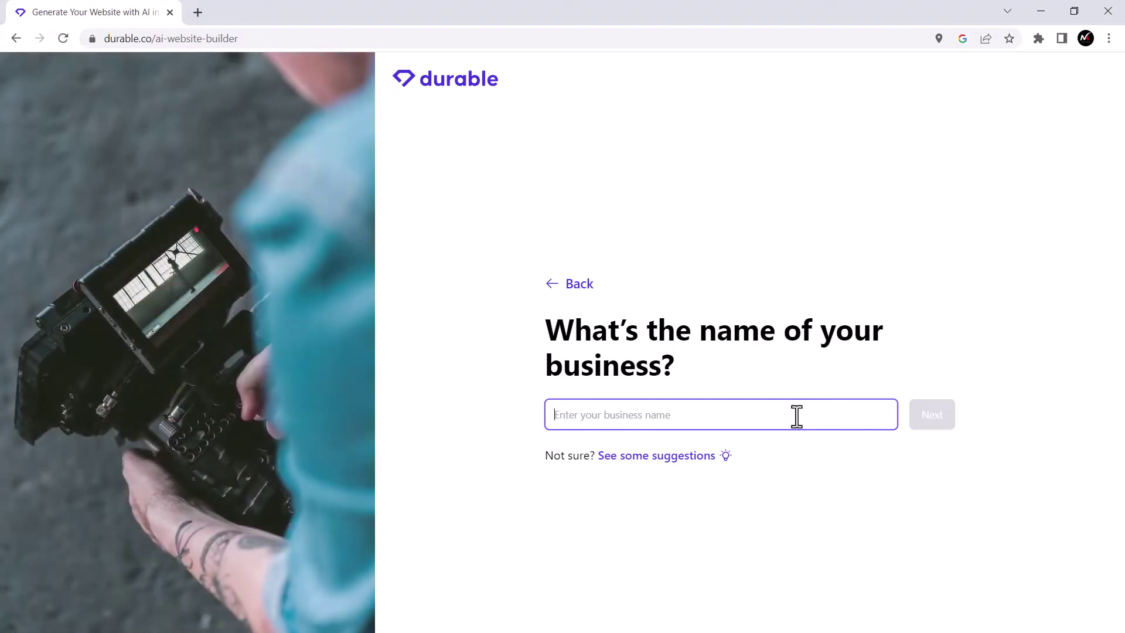
pyautogui.write('EVS Fil')
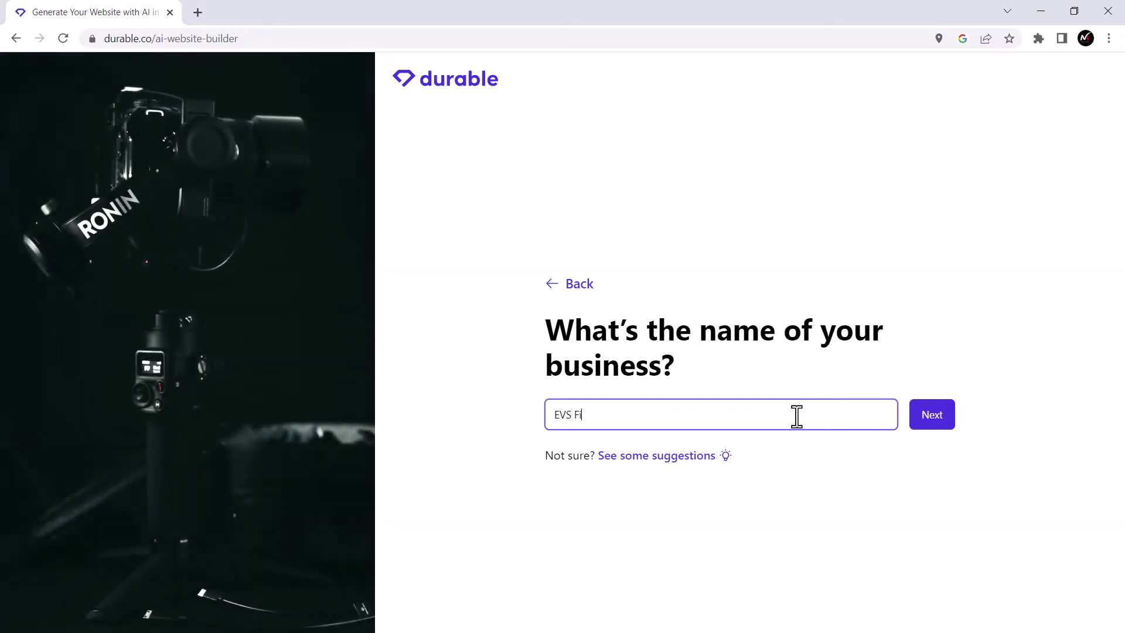
pyautogui.write('m')
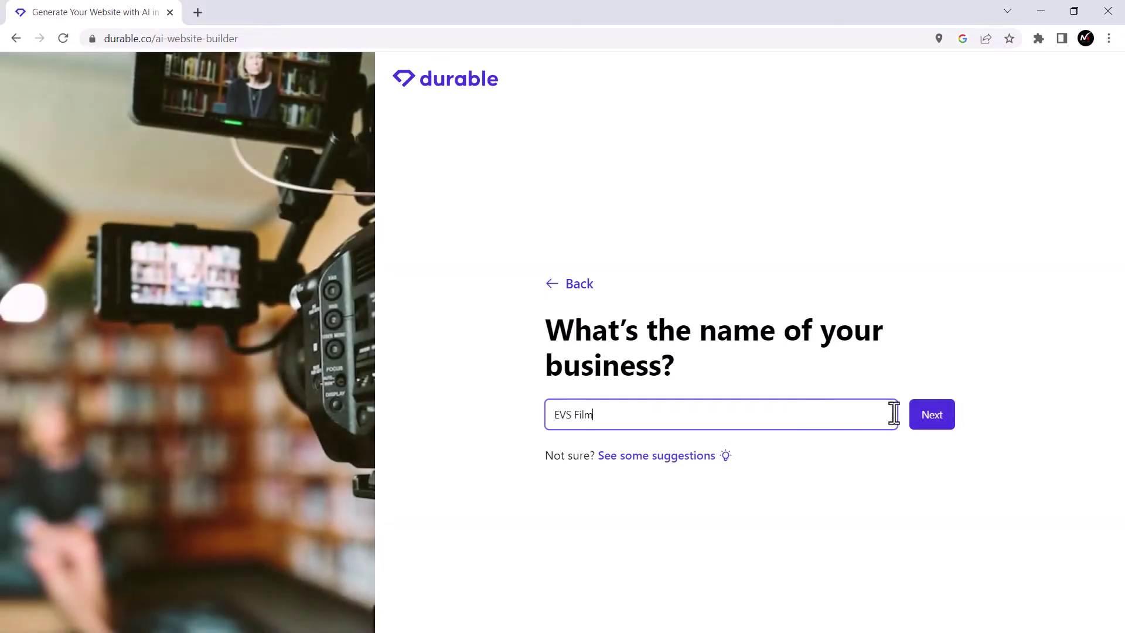
pyautogui.click(932, 423)
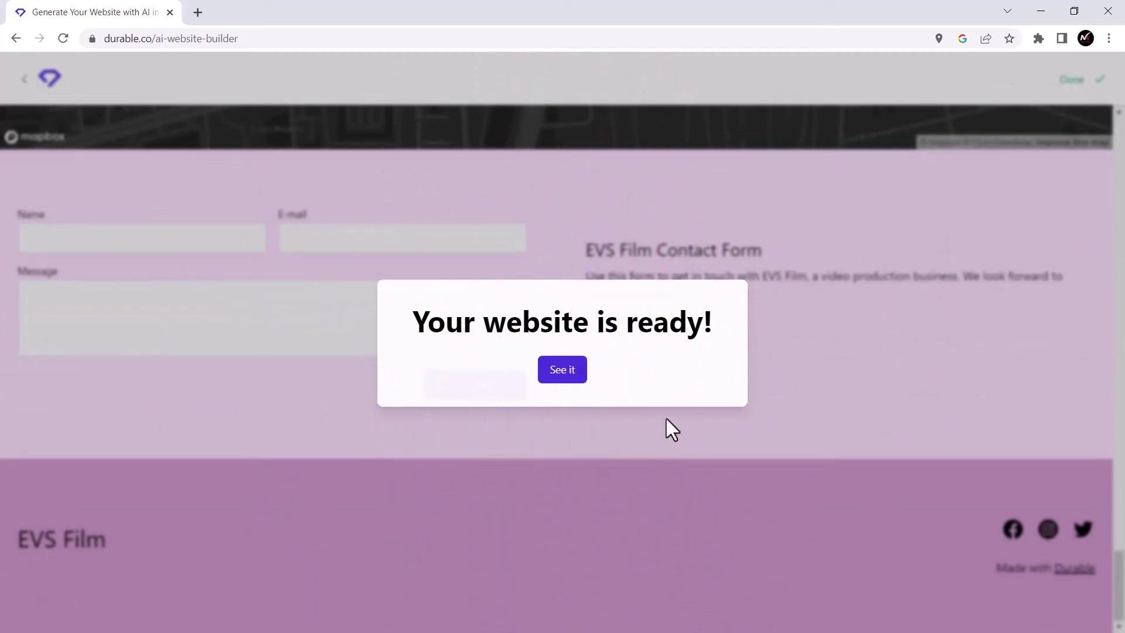
# Open the finished EVS Film website from the 'Your website is ready!' dialog.
pyautogui.click(562, 370)
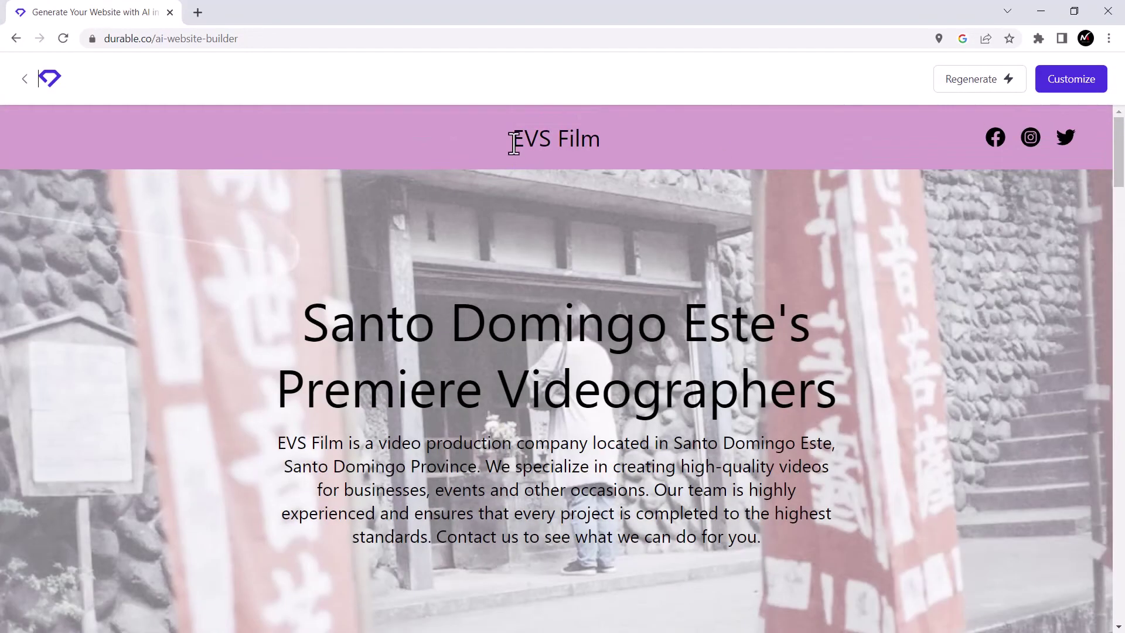
pyautogui.moveTo(516, 140); pyautogui.dragTo(602, 139)
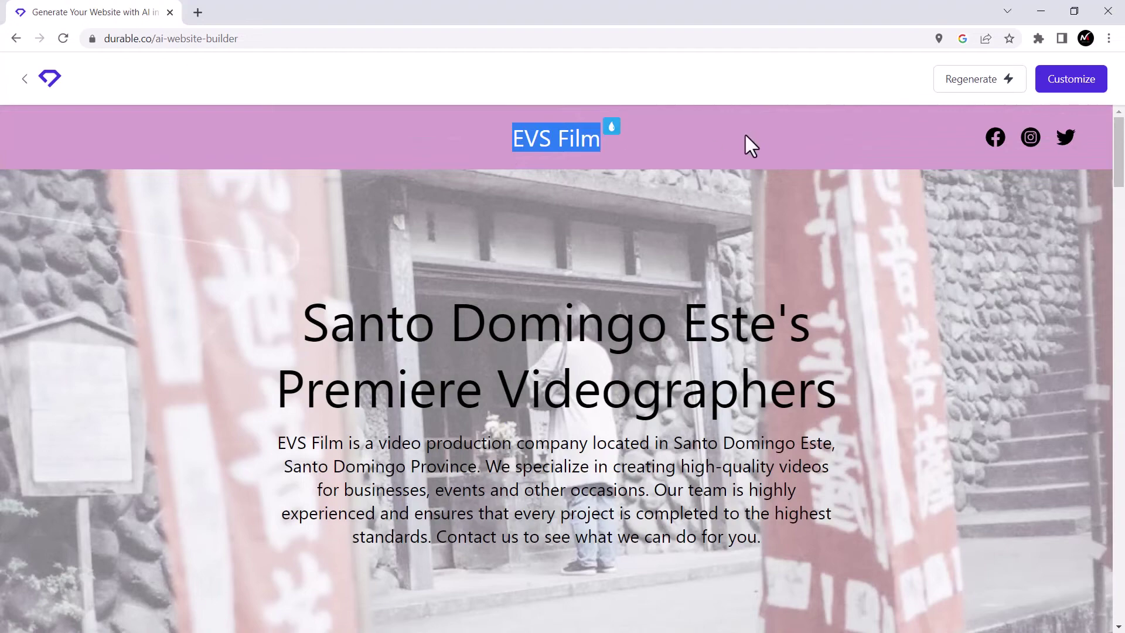
pyautogui.scroll(-1, 795, 171)
pyautogui.scroll(-1, 794, 171)
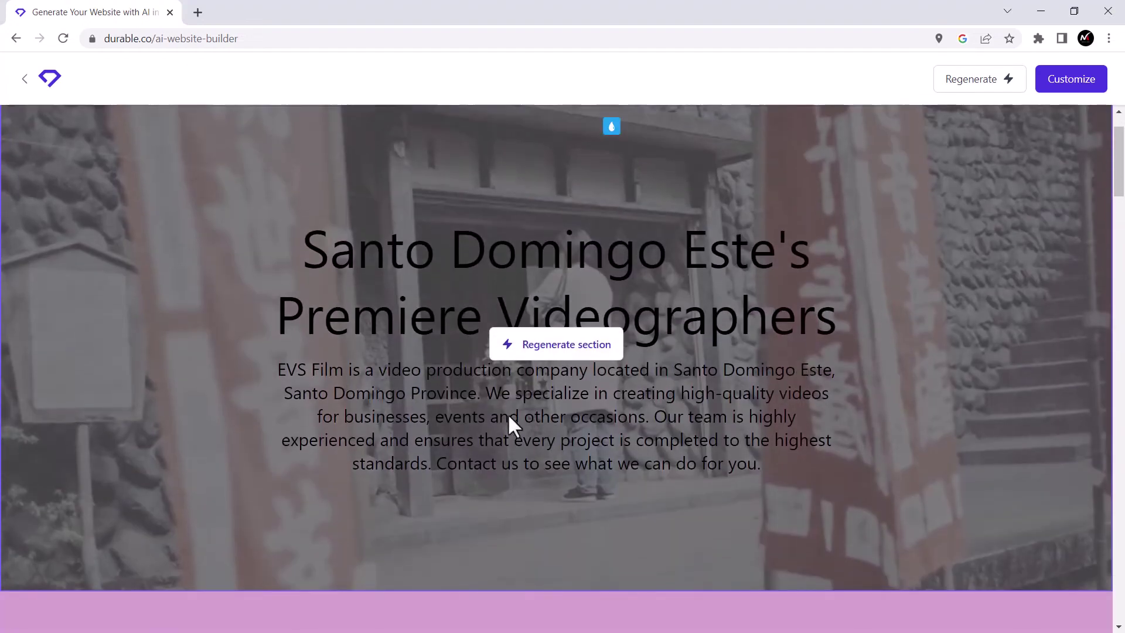
pyautogui.scroll(-4, 798, 307)
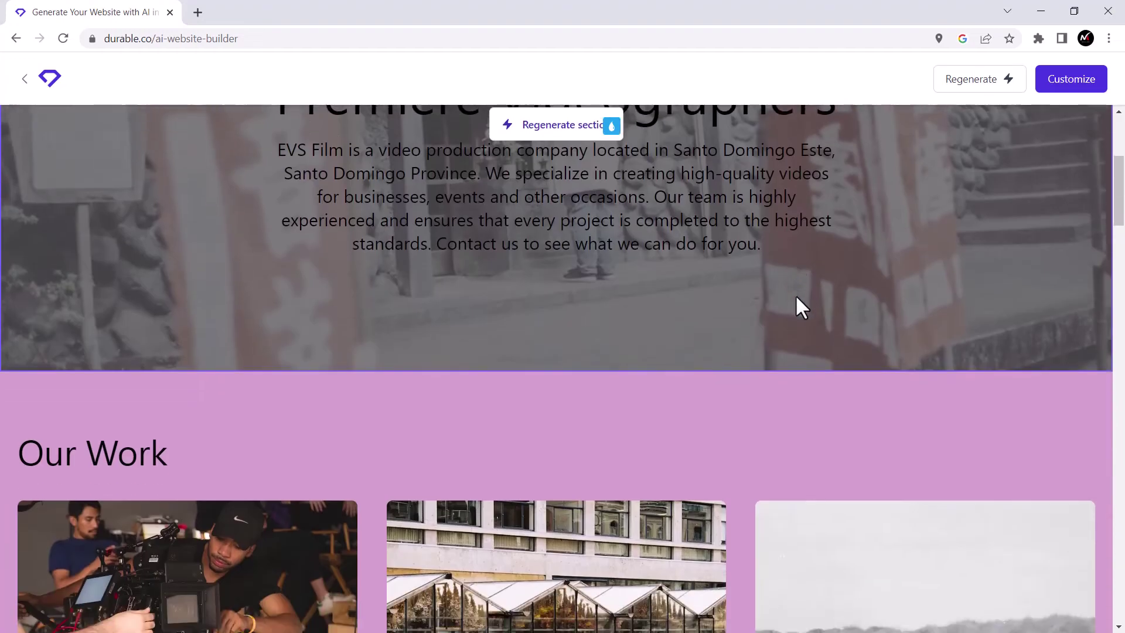
pyautogui.scroll(-4, 798, 305)
pyautogui.scroll(-5, 633, 293)
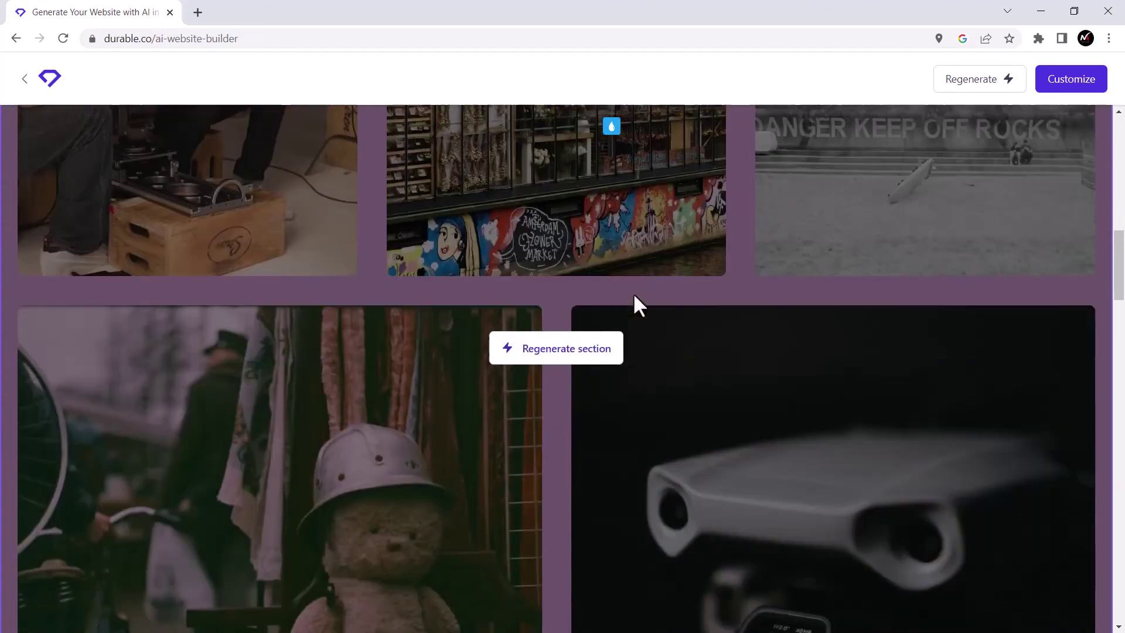
pyautogui.scroll(-2, 640, 297)
pyautogui.scroll(-2, 640, 296)
pyautogui.scroll(-3, 641, 297)
pyautogui.scroll(-1, 640, 299)
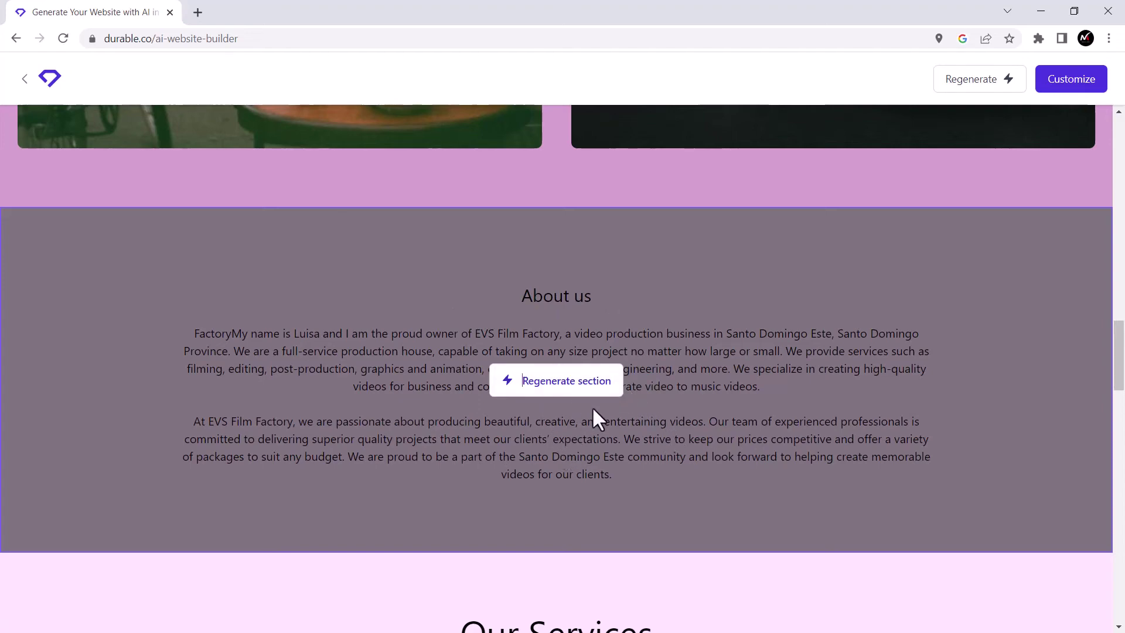
pyautogui.scroll(-2, 581, 433)
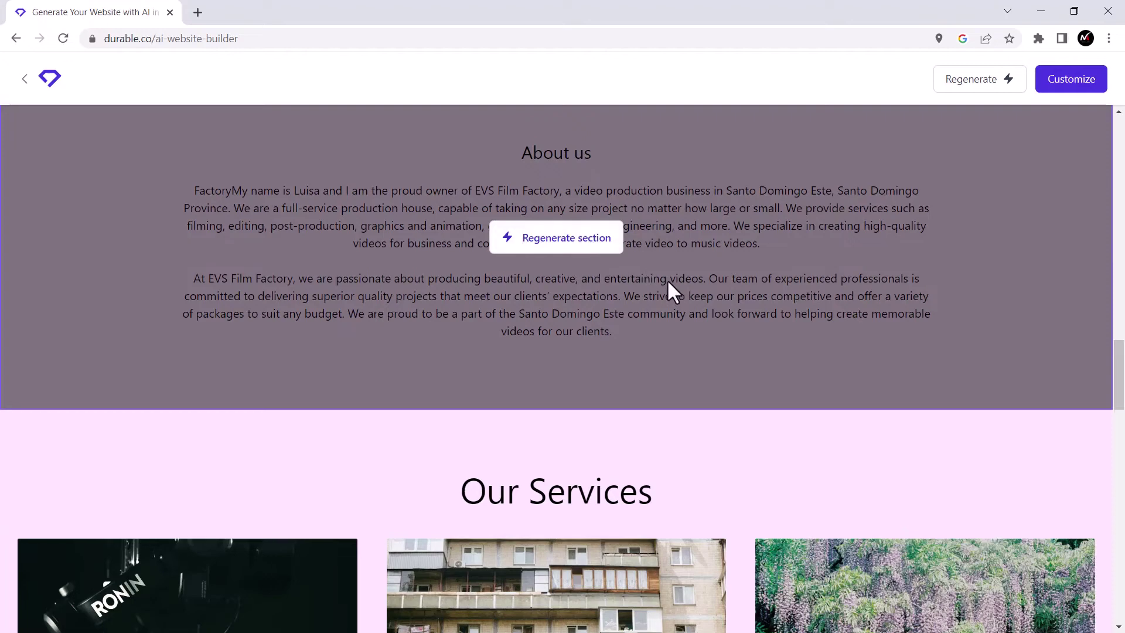
pyautogui.scroll(2, 668, 283)
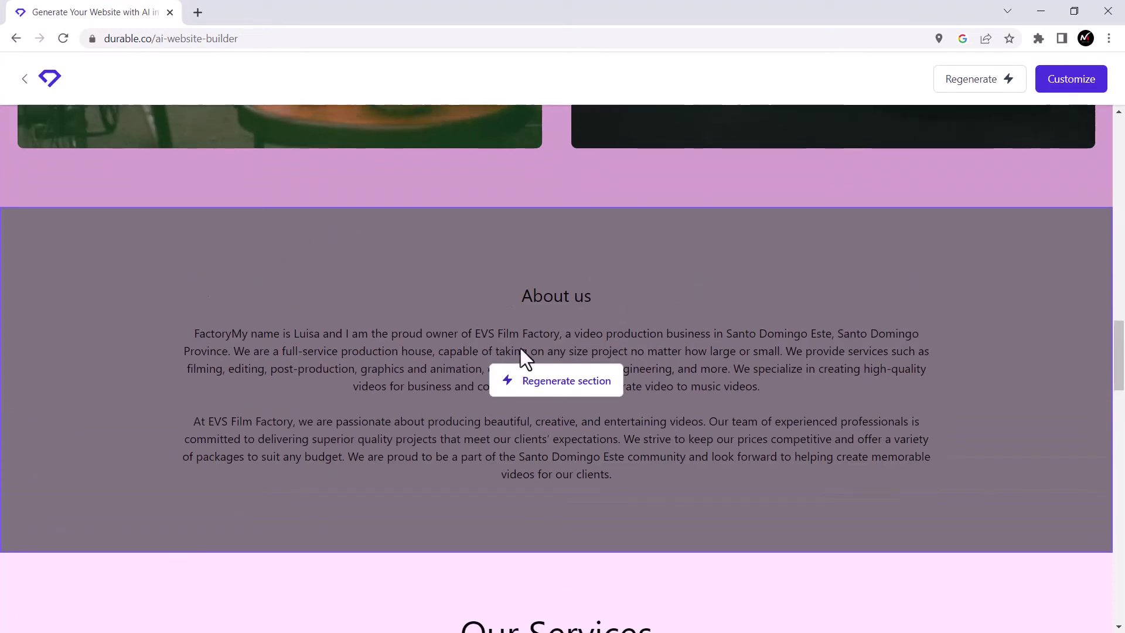
pyautogui.scroll(3, 639, 358)
pyautogui.scroll(4, 622, 436)
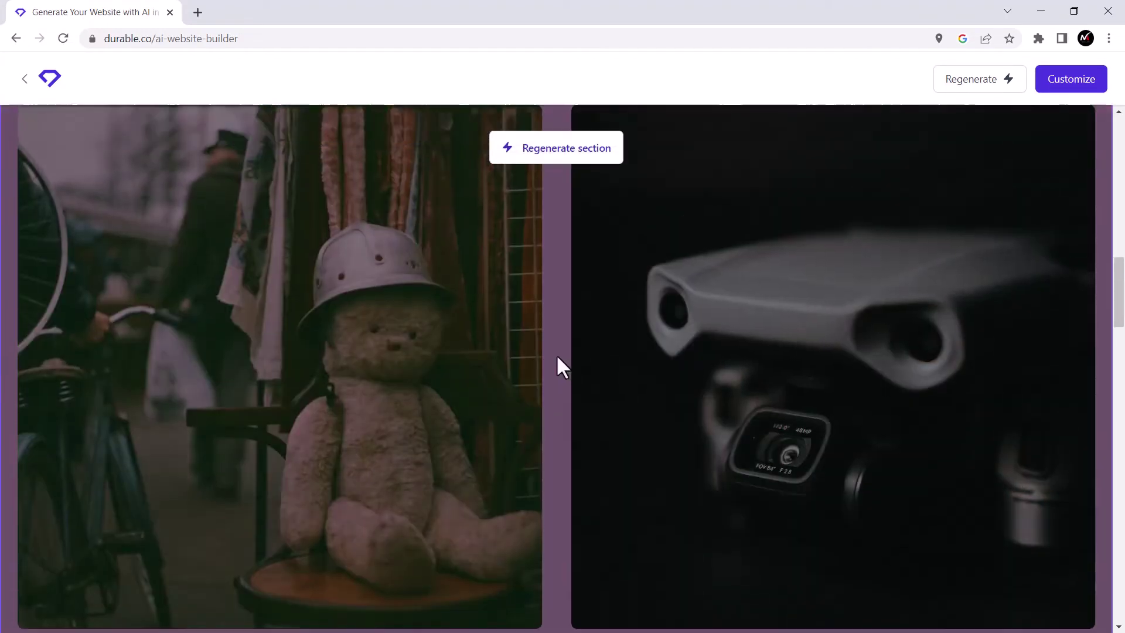
pyautogui.scroll(5, 558, 357)
pyautogui.scroll(1, 593, 489)
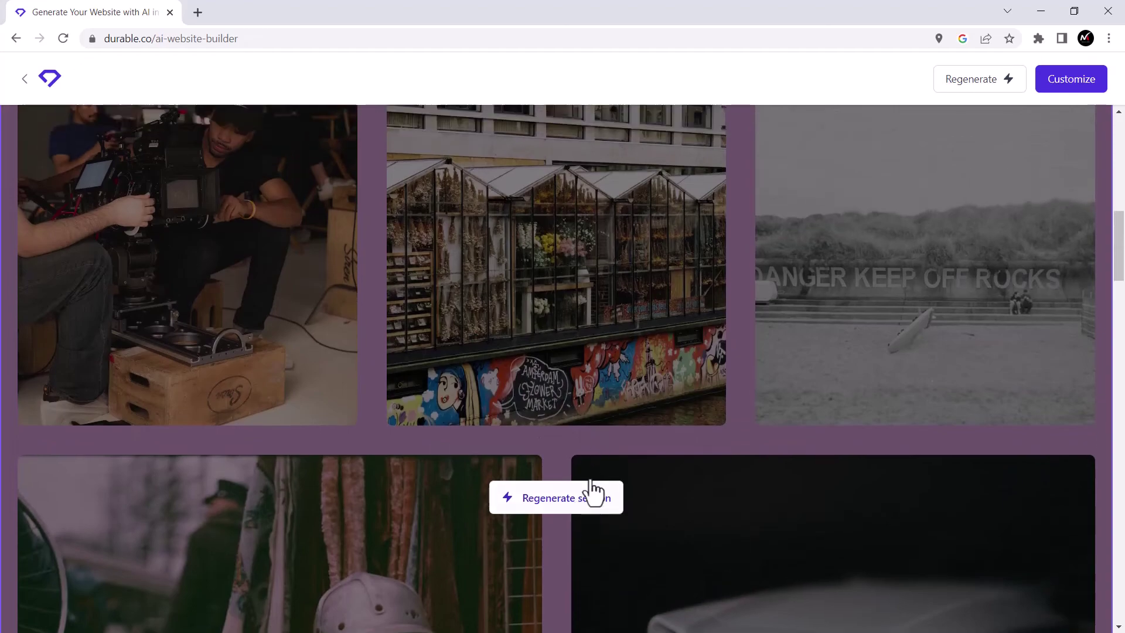
pyautogui.scroll(5, 593, 490)
pyautogui.scroll(-5, 549, 358)
pyautogui.scroll(-5, 572, 377)
pyautogui.scroll(-4, 575, 395)
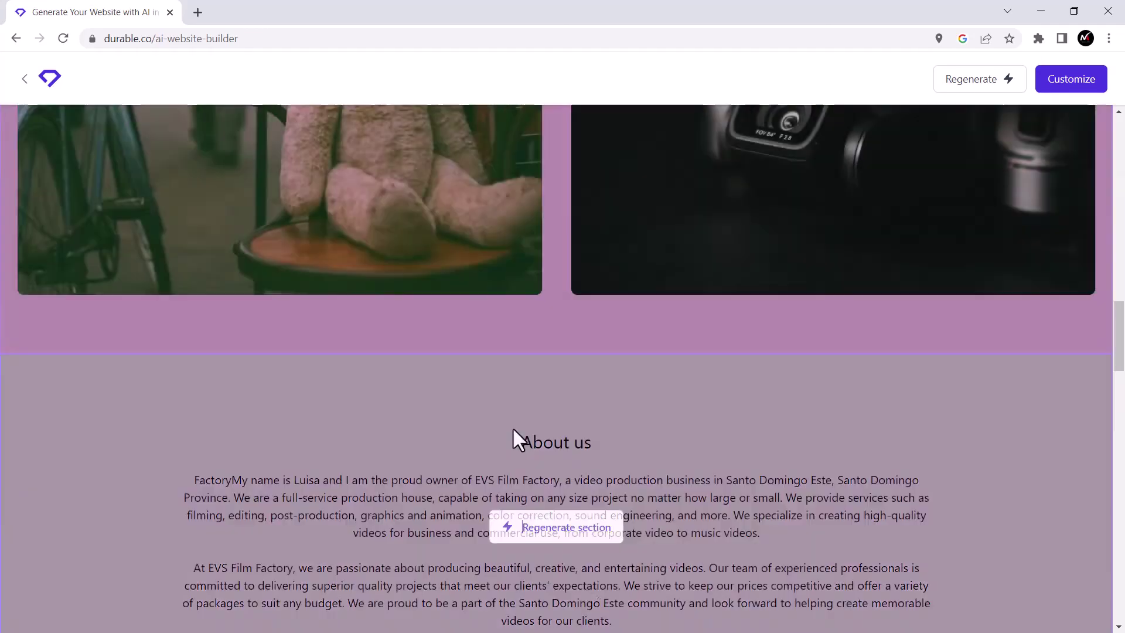
pyautogui.scroll(-7, 593, 443)
pyautogui.scroll(-7, 435, 435)
pyautogui.scroll(-5, 435, 436)
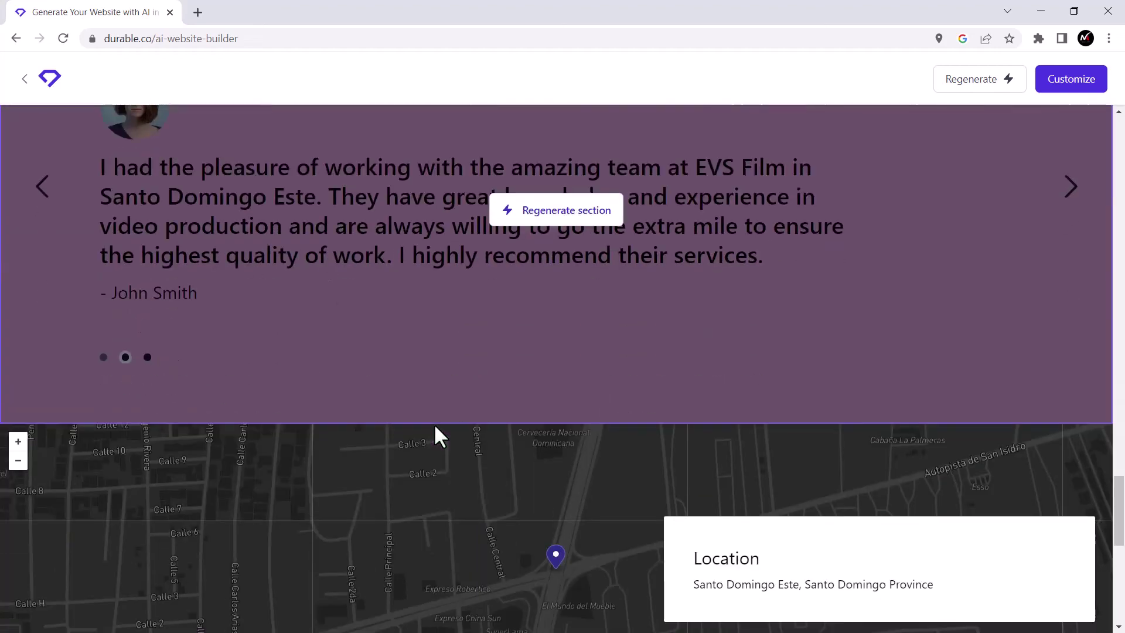
pyautogui.scroll(3, 223, 372)
pyautogui.scroll(-5, 577, 332)
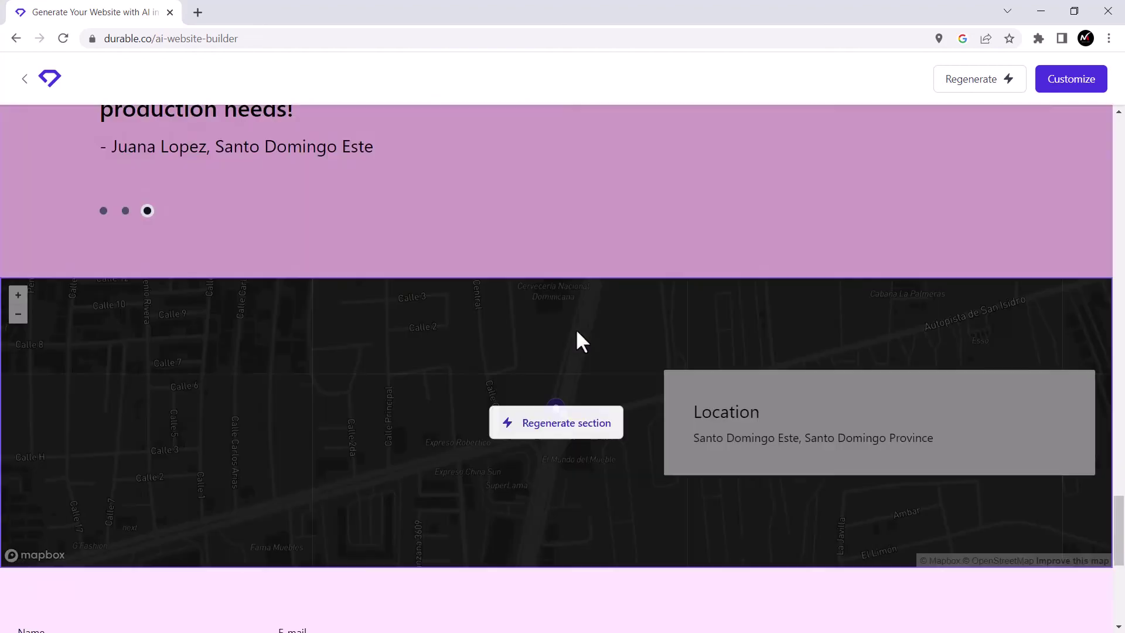
pyautogui.scroll(-3, 462, 364)
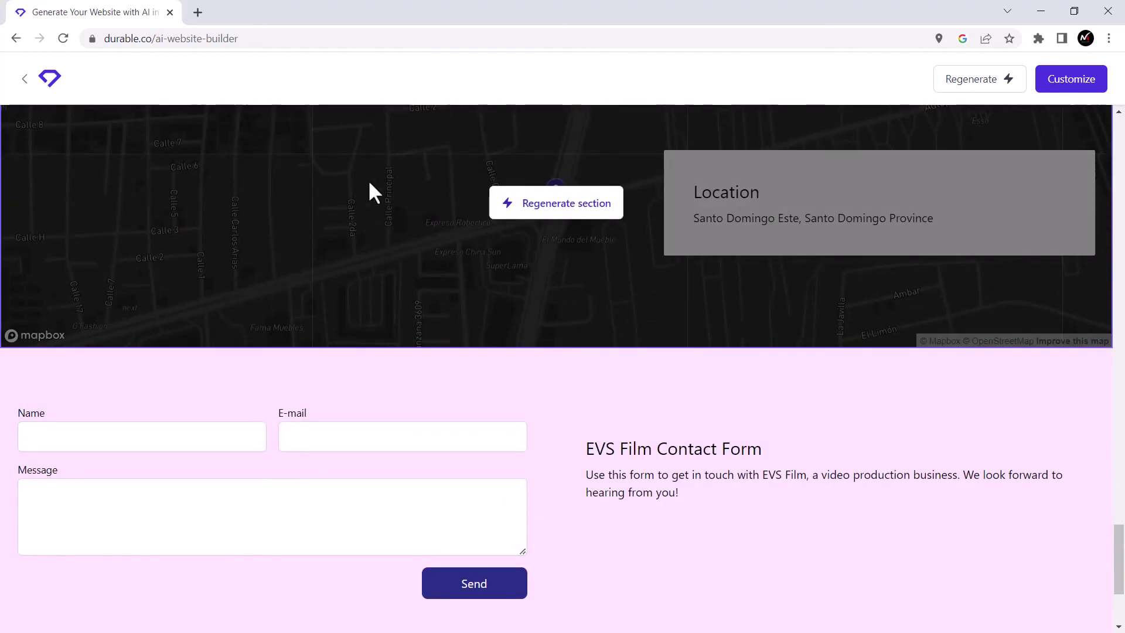
pyautogui.scroll(-2, 546, 272)
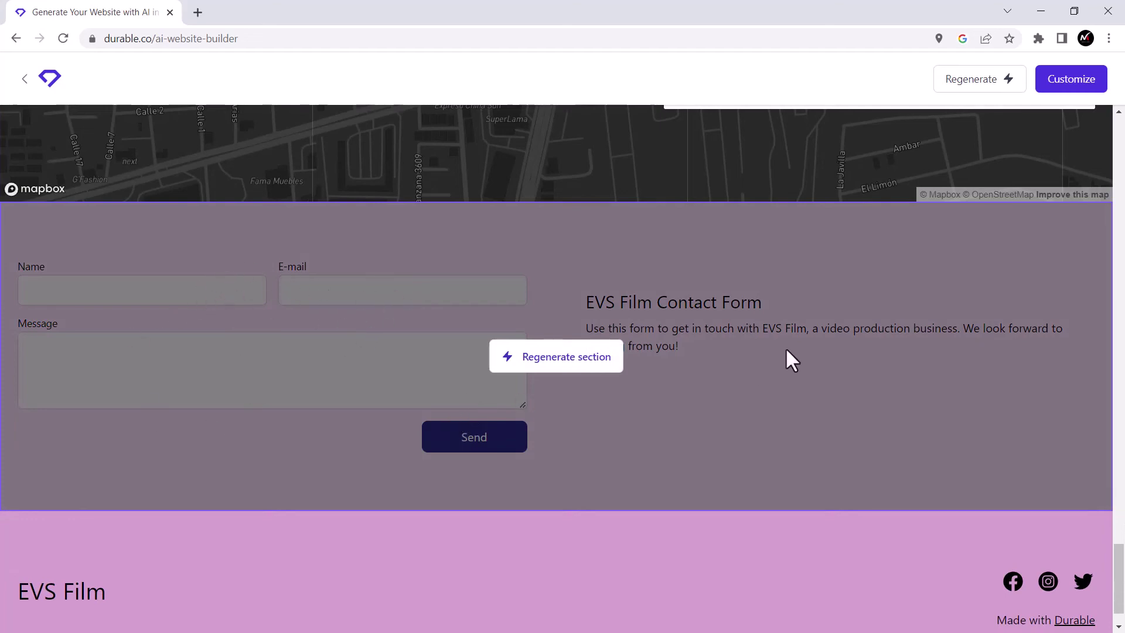
pyautogui.scroll(2, 788, 350)
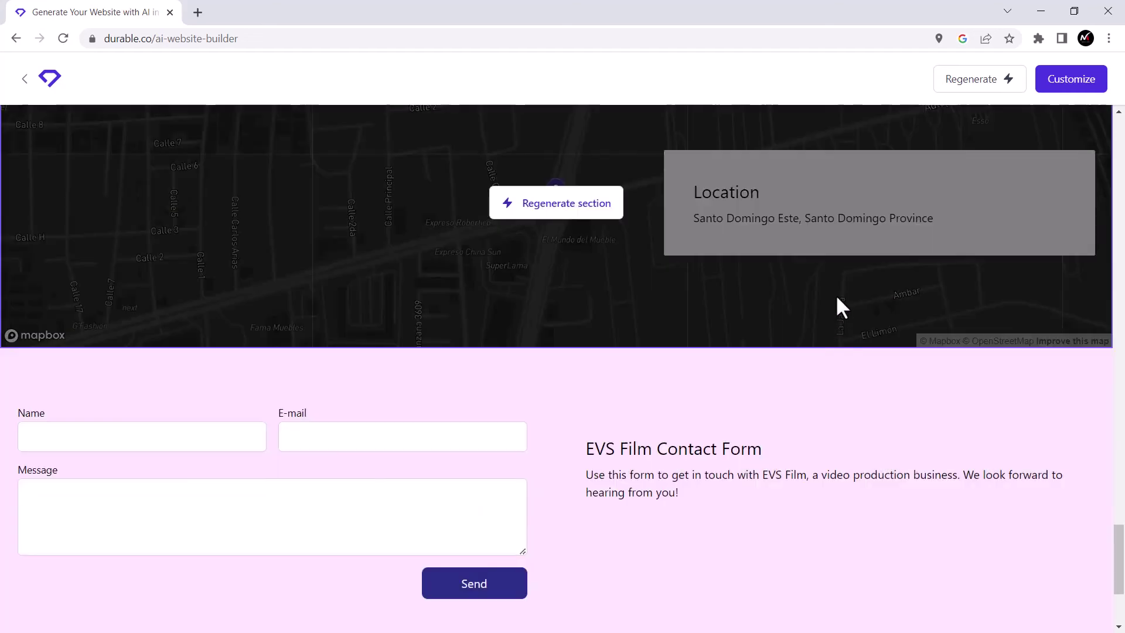
pyautogui.scroll(2, 762, 322)
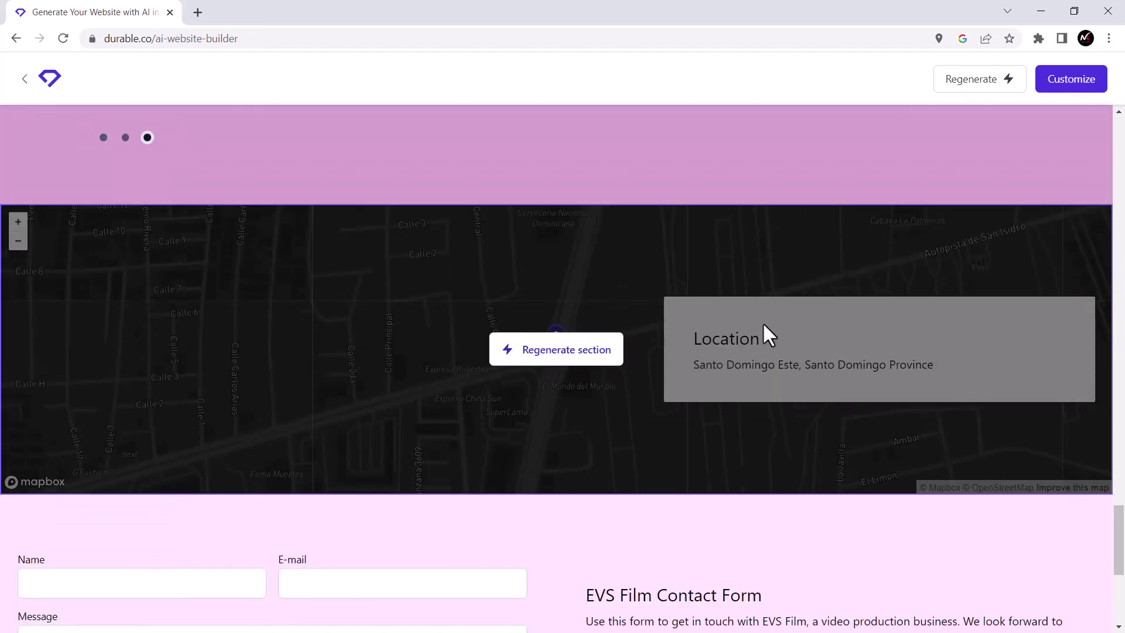
pyautogui.scroll(4, 774, 311)
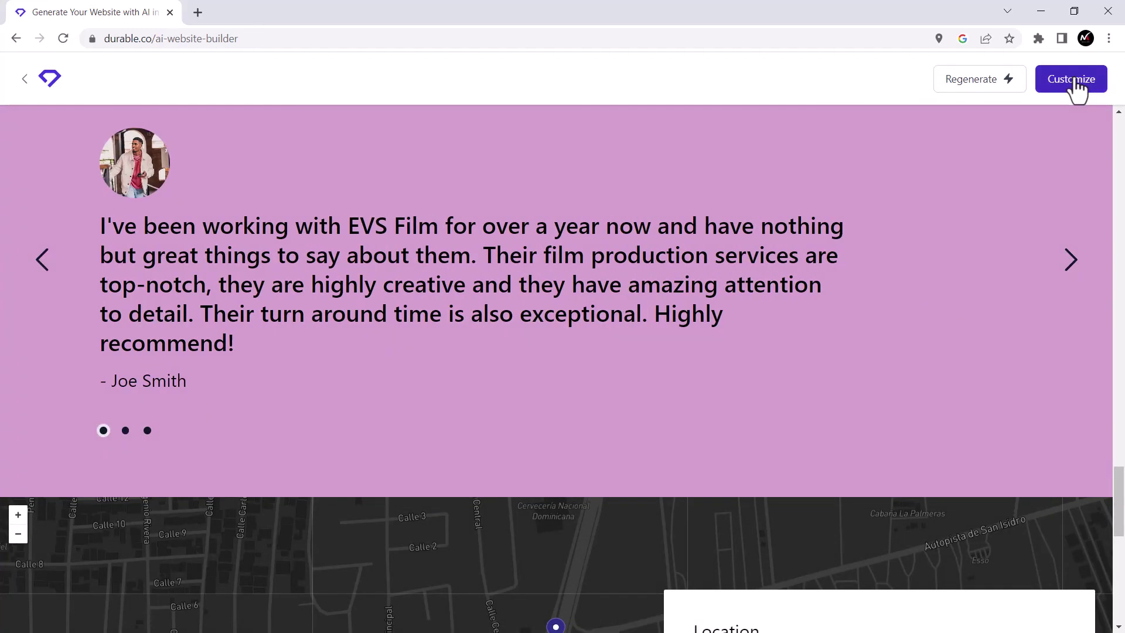
pyautogui.click(1077, 82)
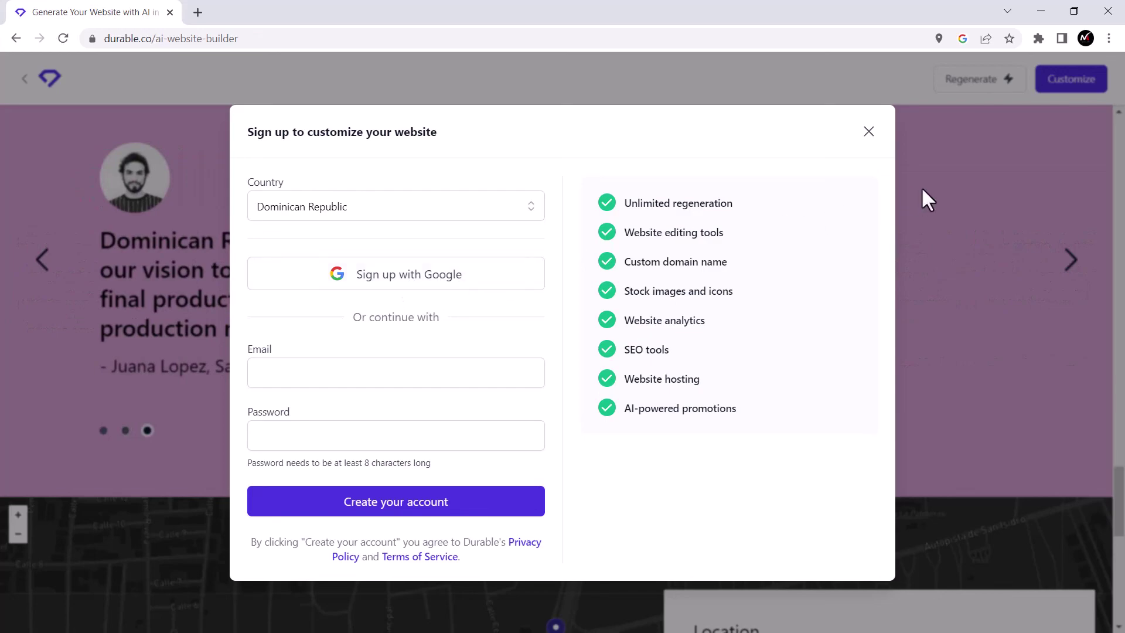
pyautogui.click(876, 132)
pyautogui.scroll(-5, 941, 219)
pyautogui.scroll(5, 940, 219)
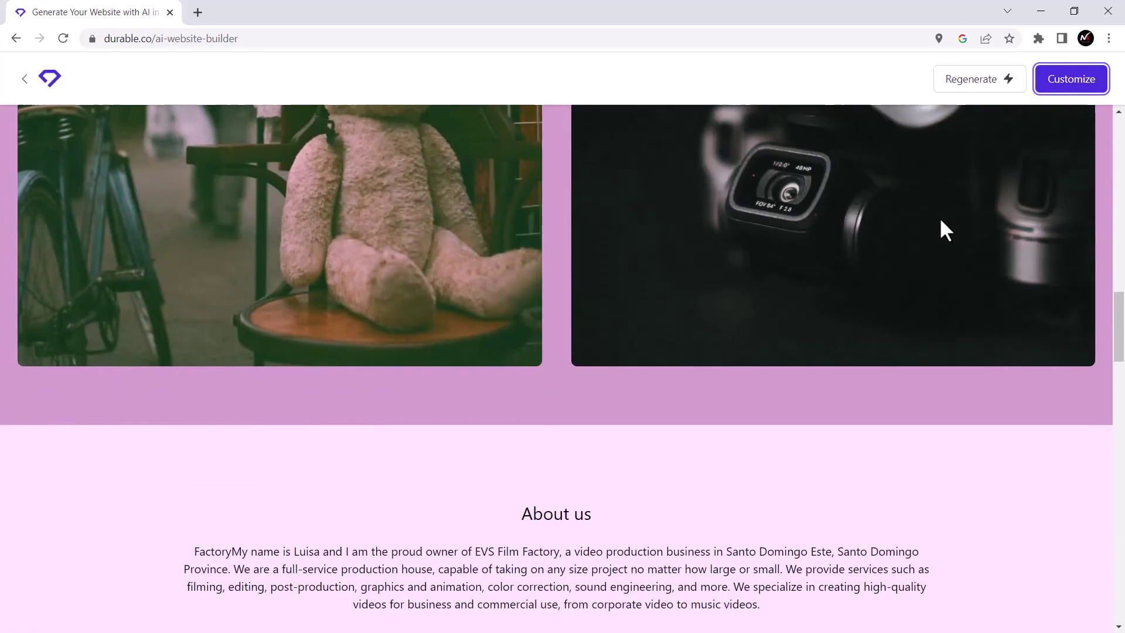
pyautogui.scroll(5, 941, 220)
pyautogui.scroll(5, 941, 219)
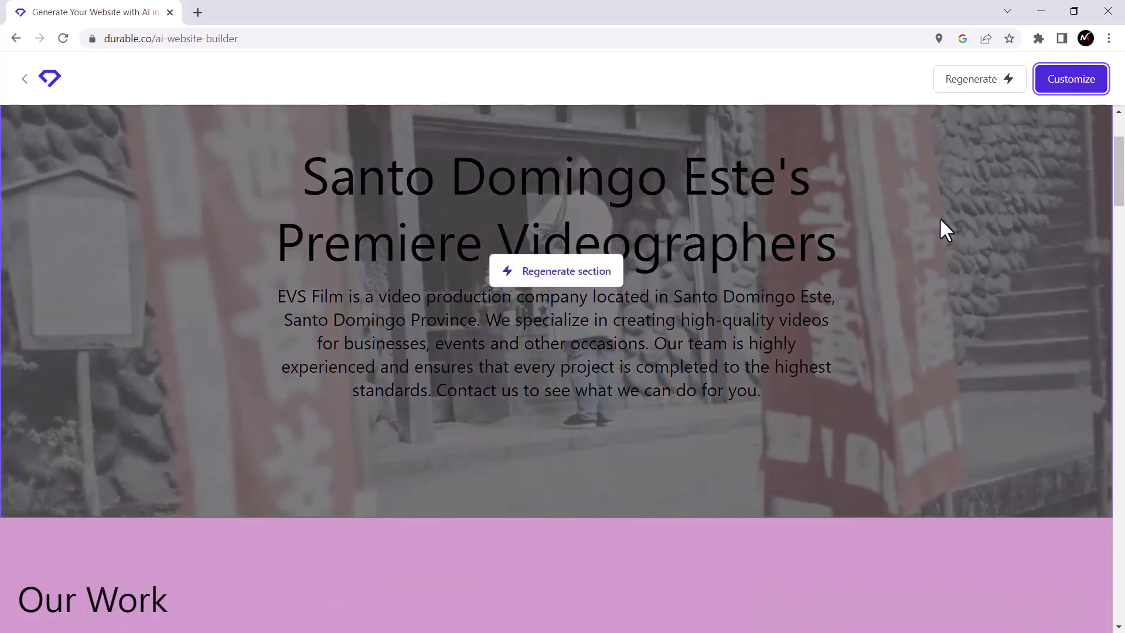